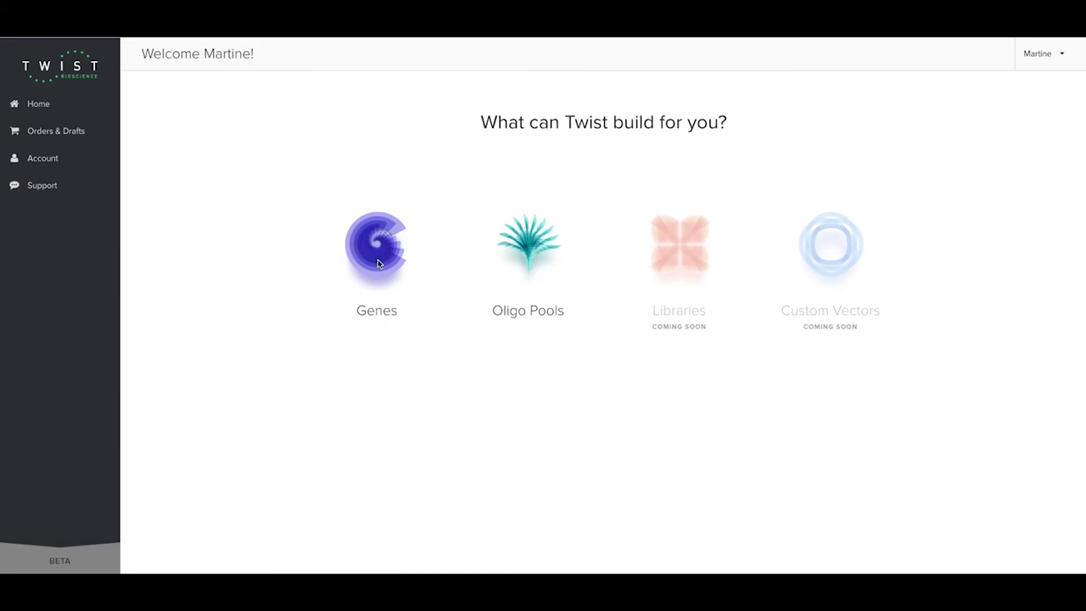
- Create a Genes project named 'My Genes Project' and continue past its overview page
click(380, 265)
click(383, 240)
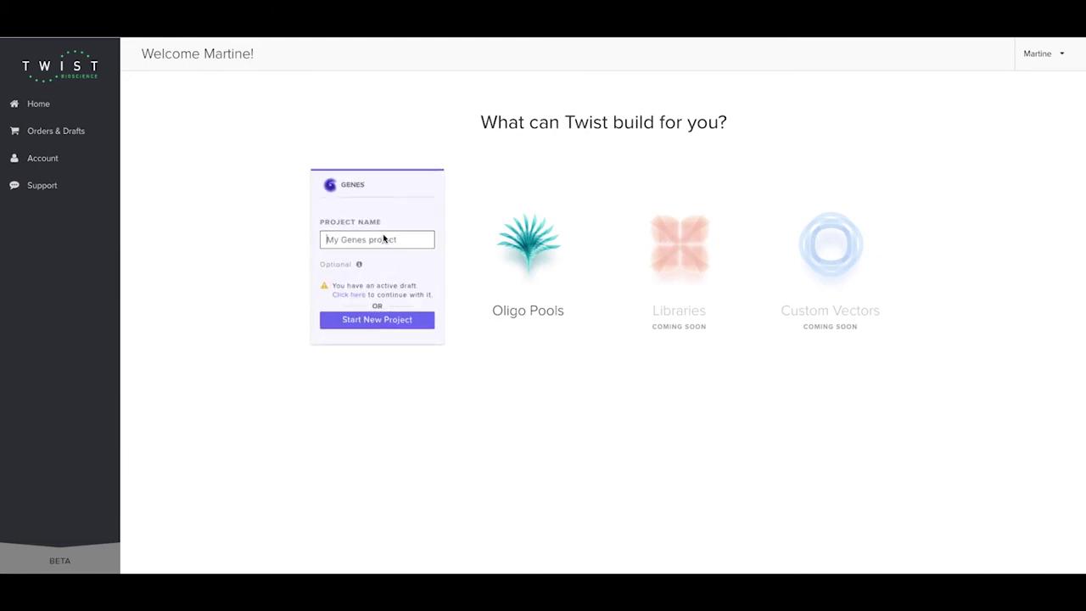
text(My Genes Project)
click(369, 322)
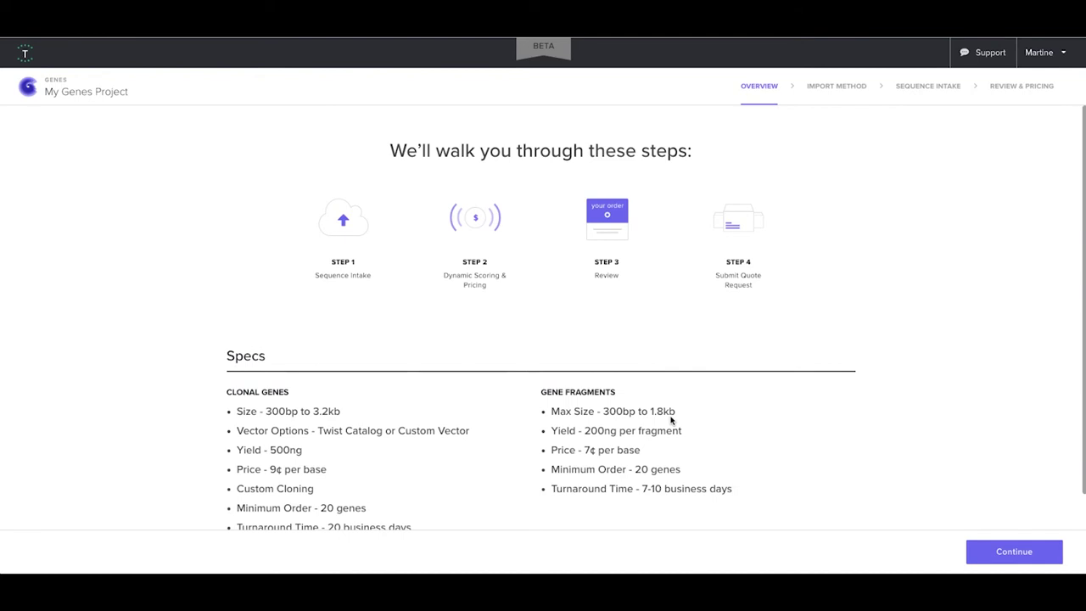
click(988, 551)
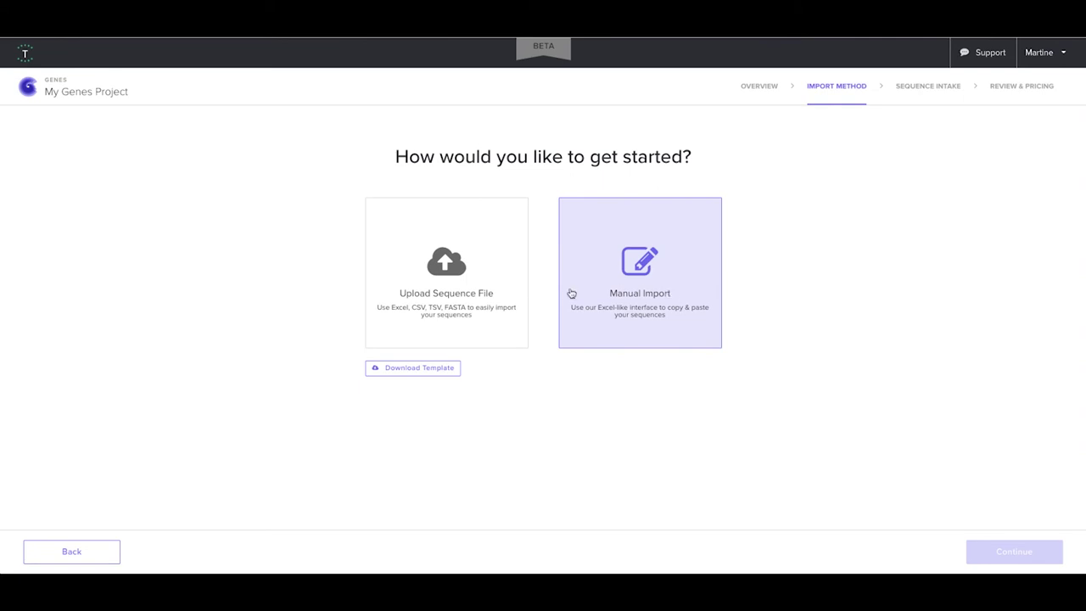
- Check the gene name and Seq columns in the spreadsheet, then upload GENES_300_to_1.8kb_bp.xlsx
click(455, 303)
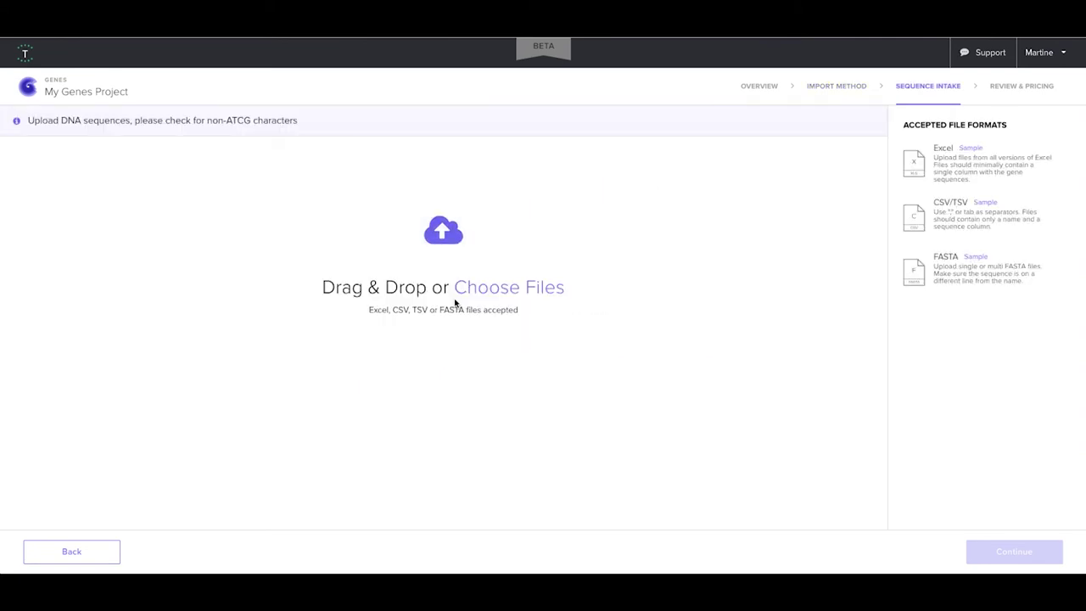
drag(1084, 119, 429, 151)
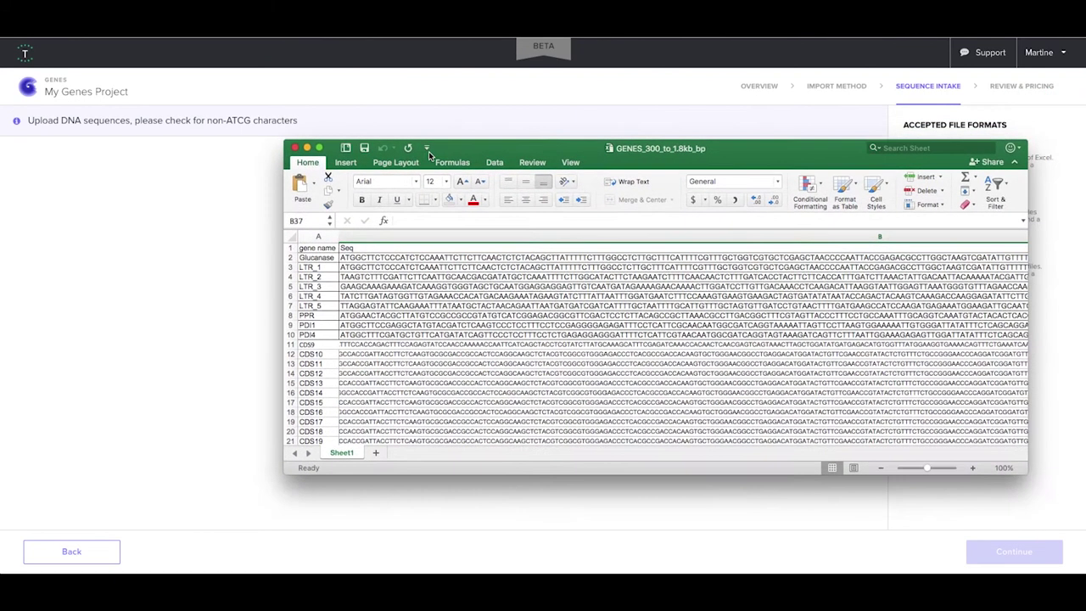
click(329, 236)
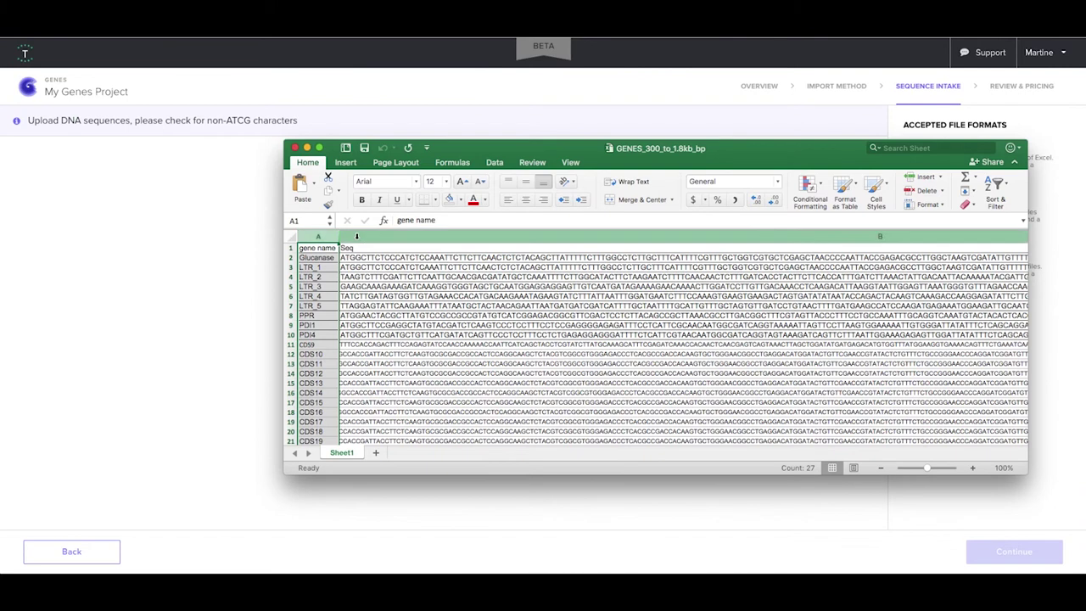
click(359, 236)
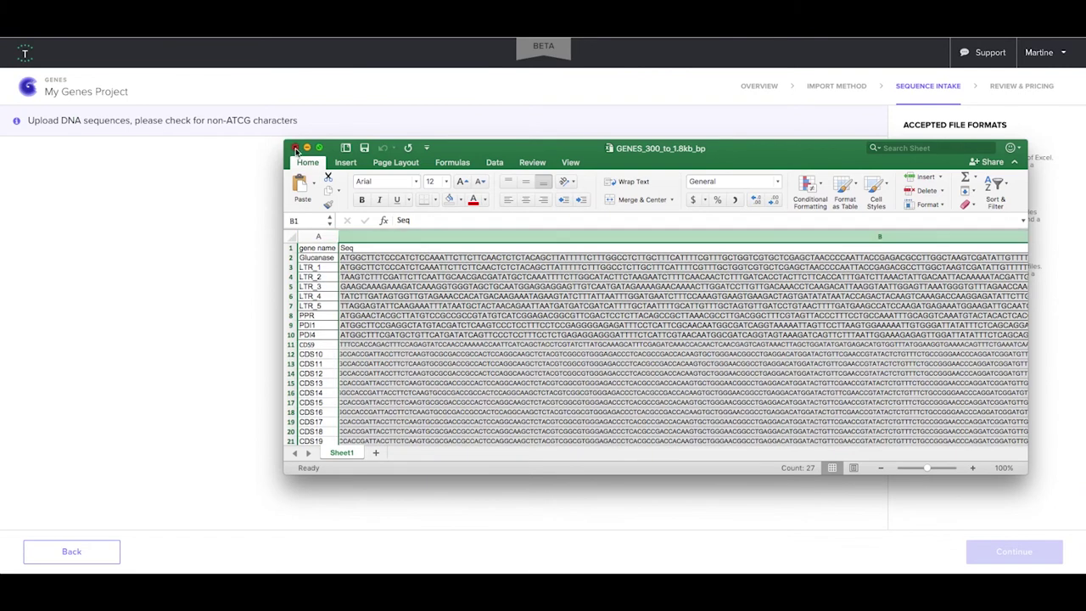
click(295, 148)
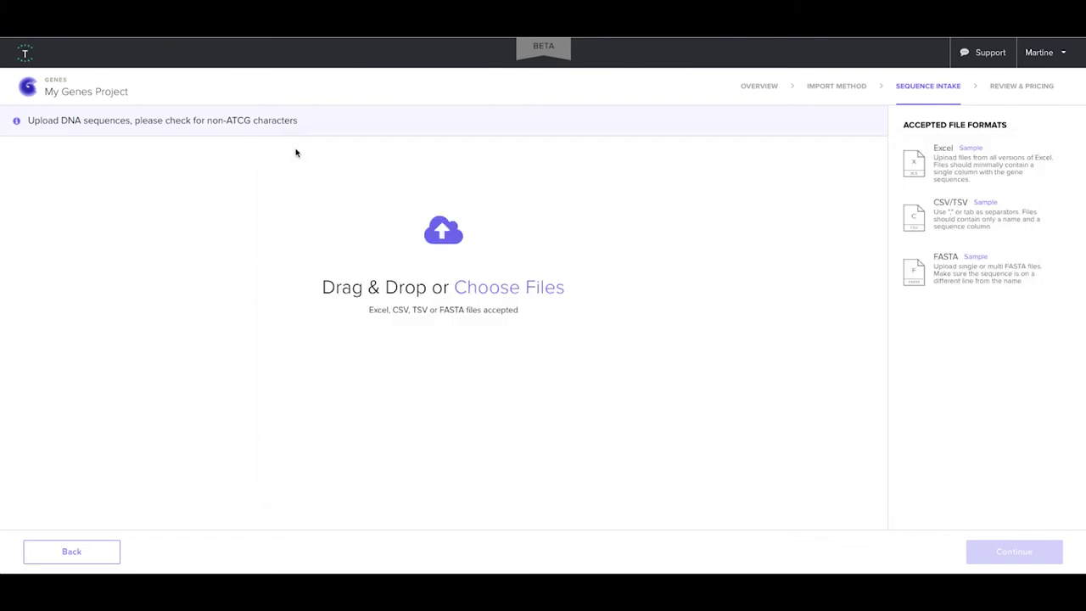
click(451, 236)
double_click(533, 80)
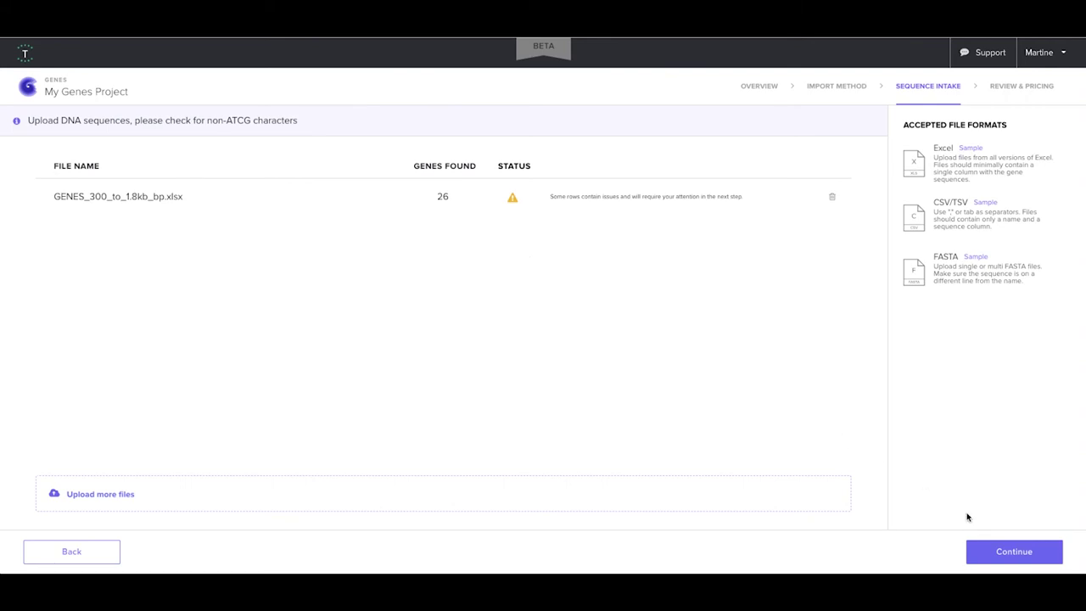
- On Review & Pricing, filter genes by Error, Not Possible, Standard and Difficult, then show All
click(1004, 553)
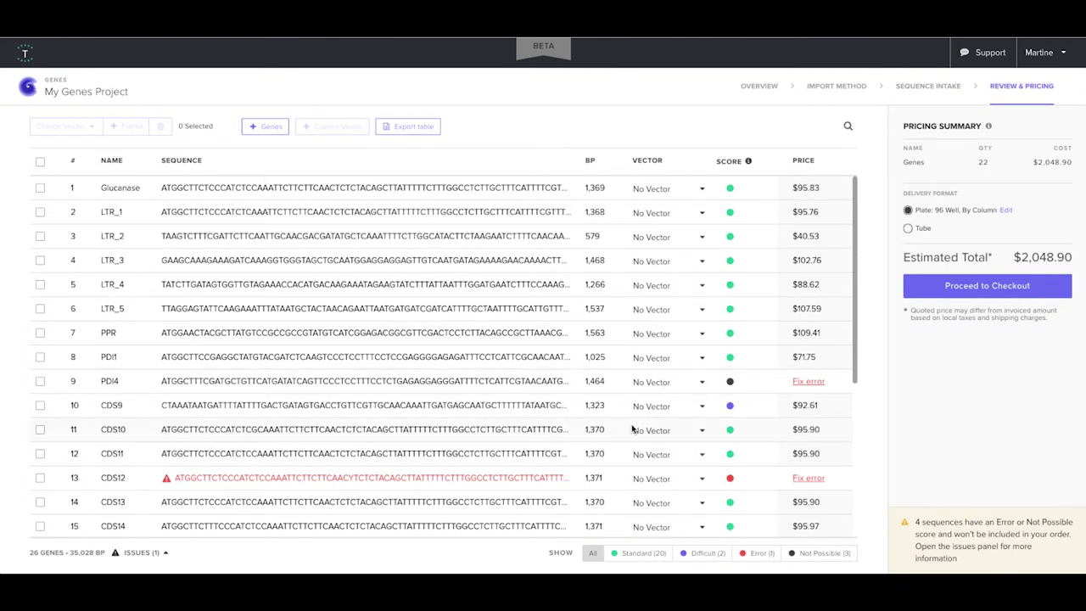
mouse_move(736, 193)
click(755, 556)
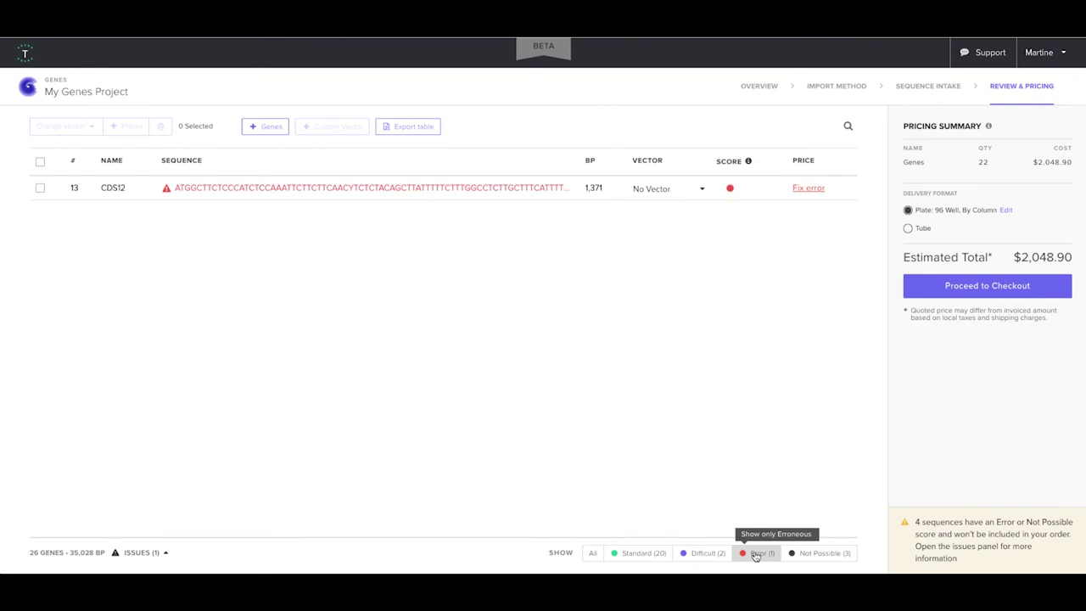
click(801, 556)
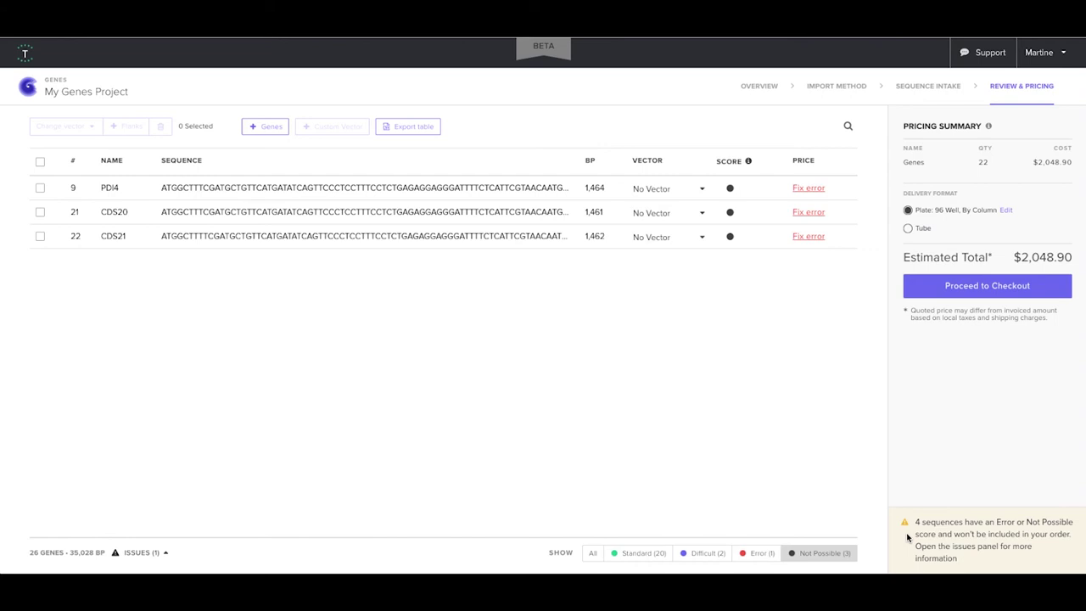
click(640, 555)
click(692, 555)
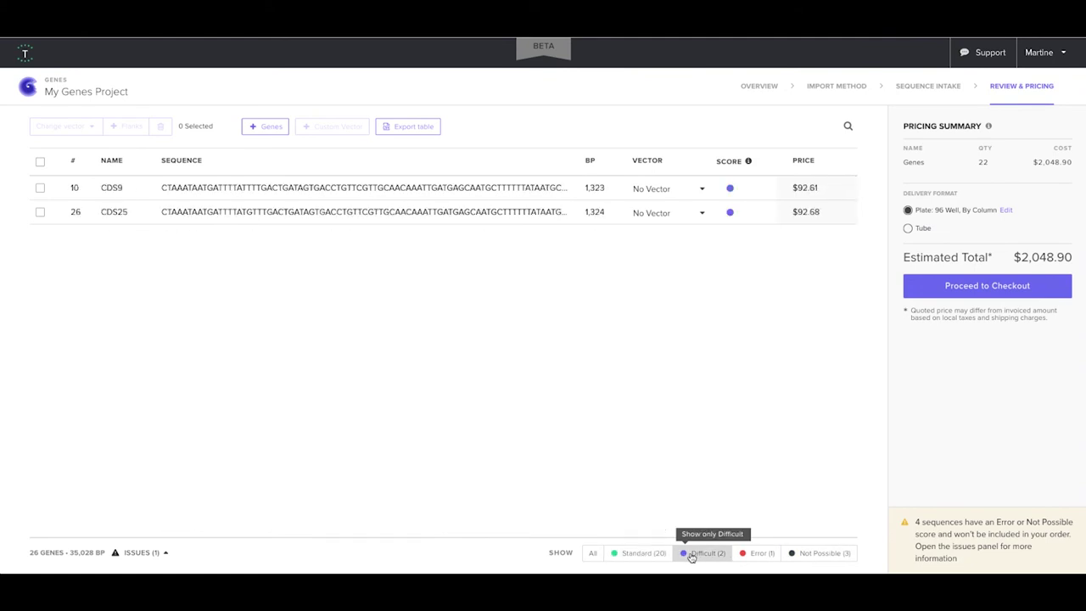
click(593, 554)
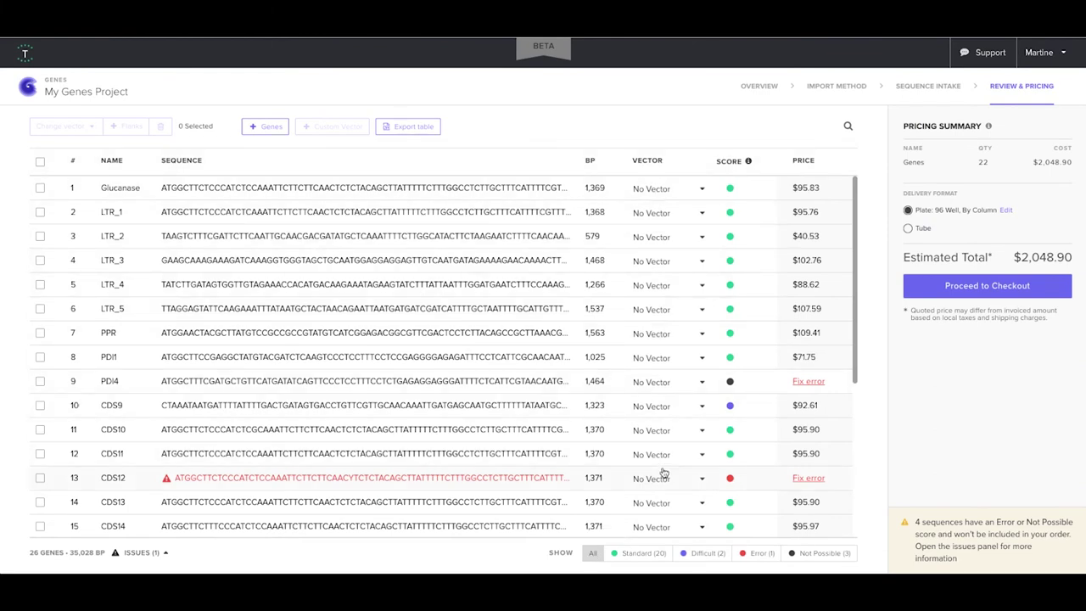
- Select all 26 genes and switch them to the catalog pTwist Kan MC (<1.8kb) vector
click(40, 163)
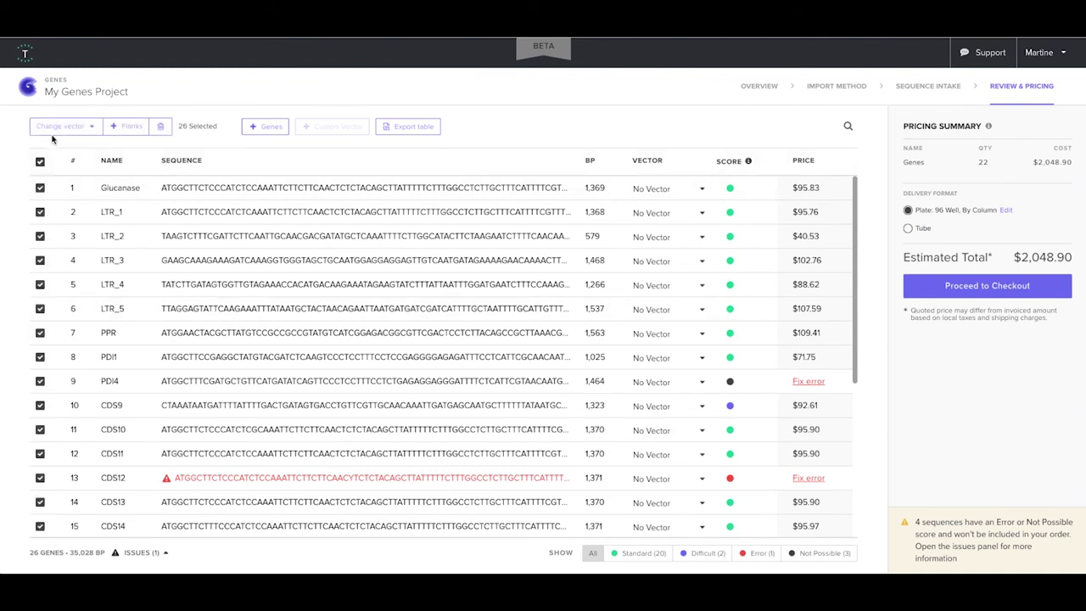
click(56, 133)
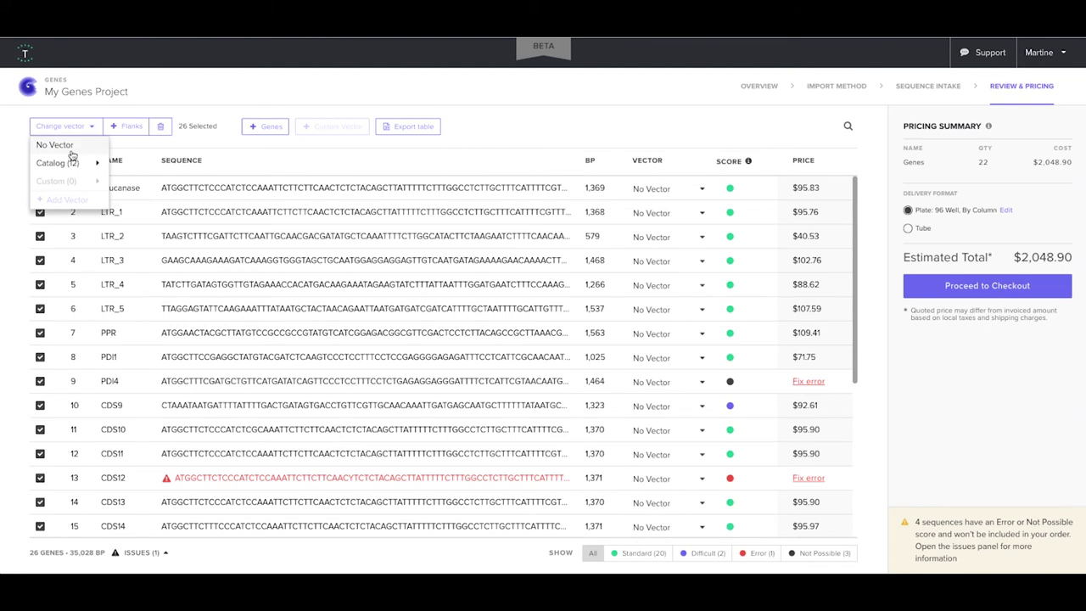
mouse_move(81, 163)
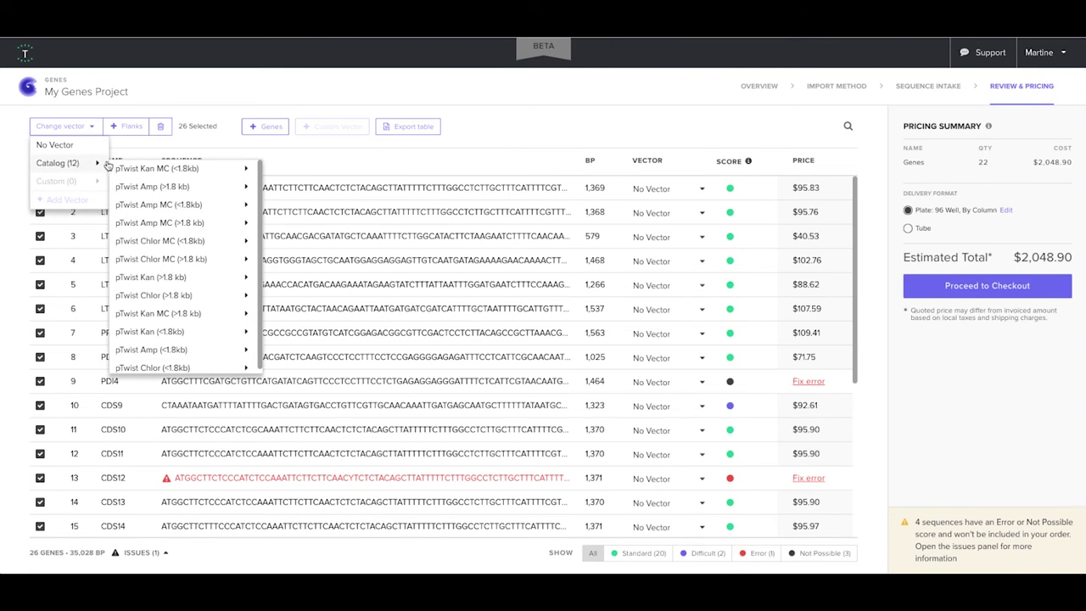
mouse_move(124, 169)
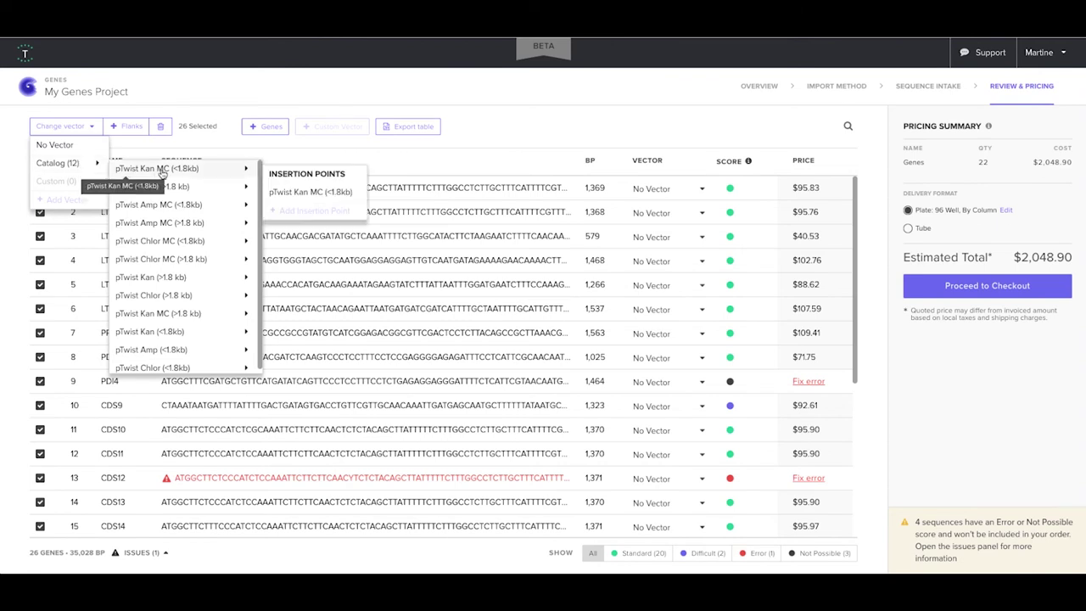
mouse_move(182, 189)
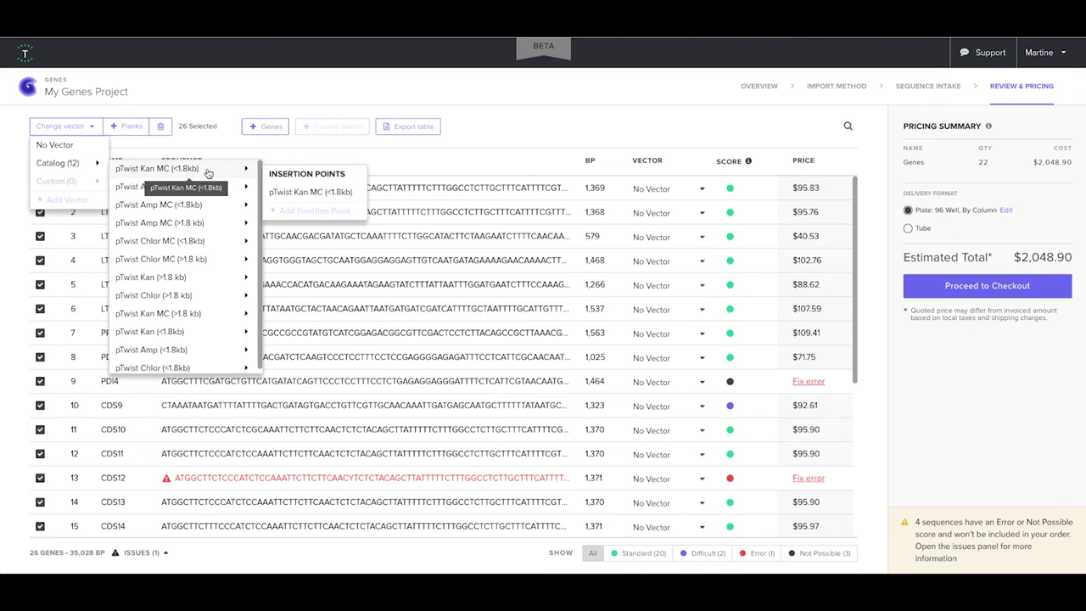
click(298, 194)
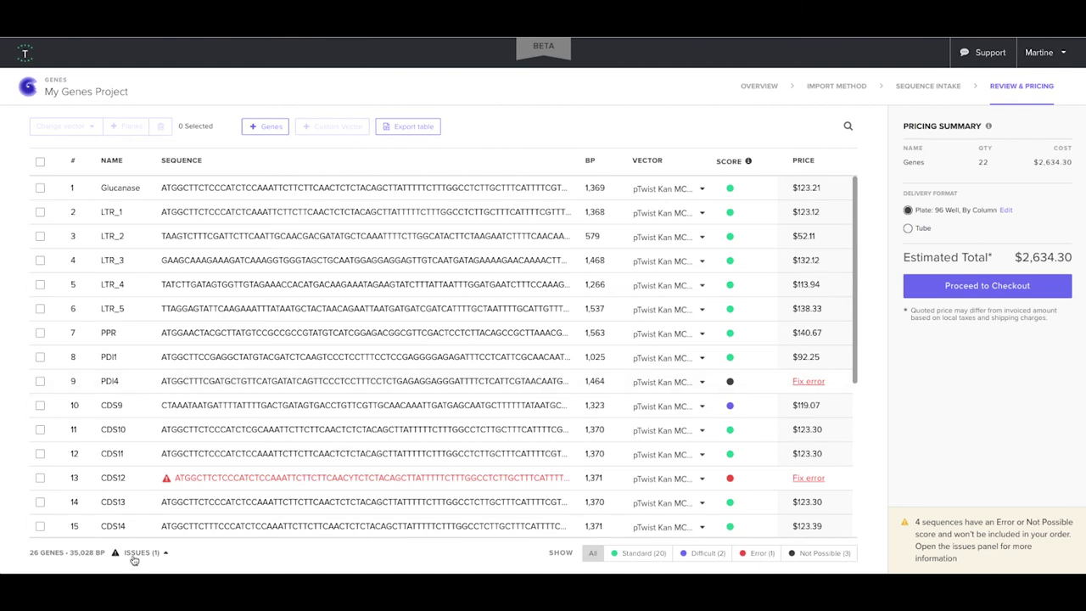
- Check out, accept removing problem genes, pick the verified shipping address, and return to the home page
click(964, 288)
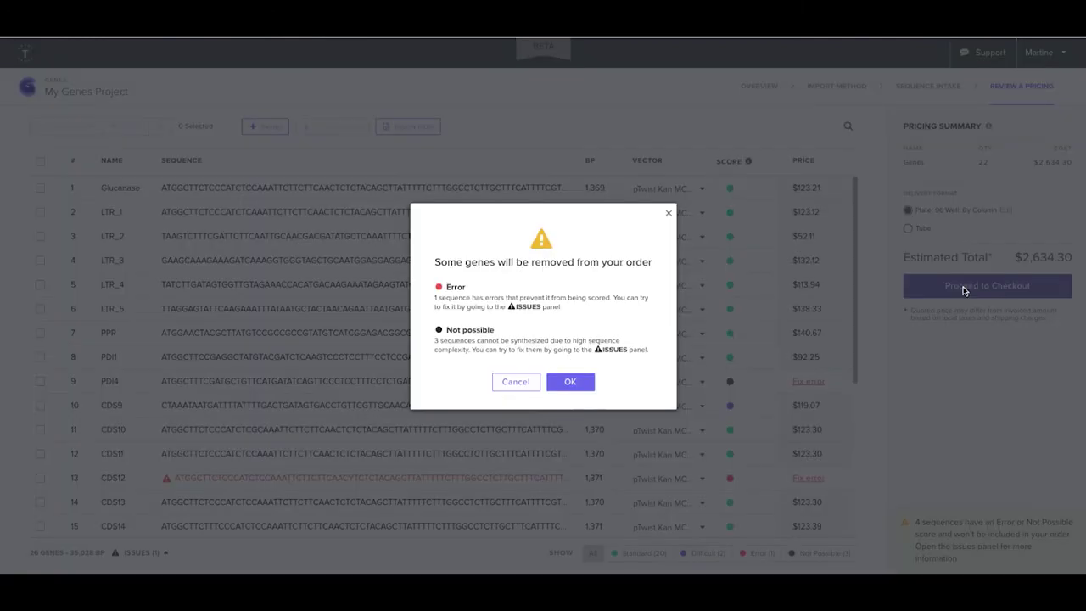
click(571, 383)
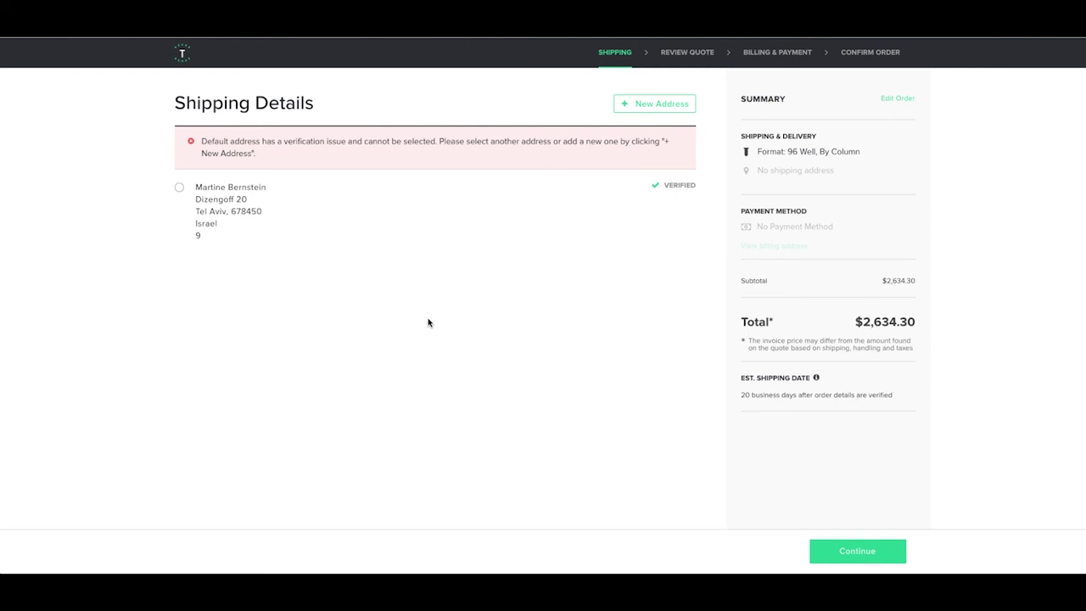
click(179, 188)
click(838, 549)
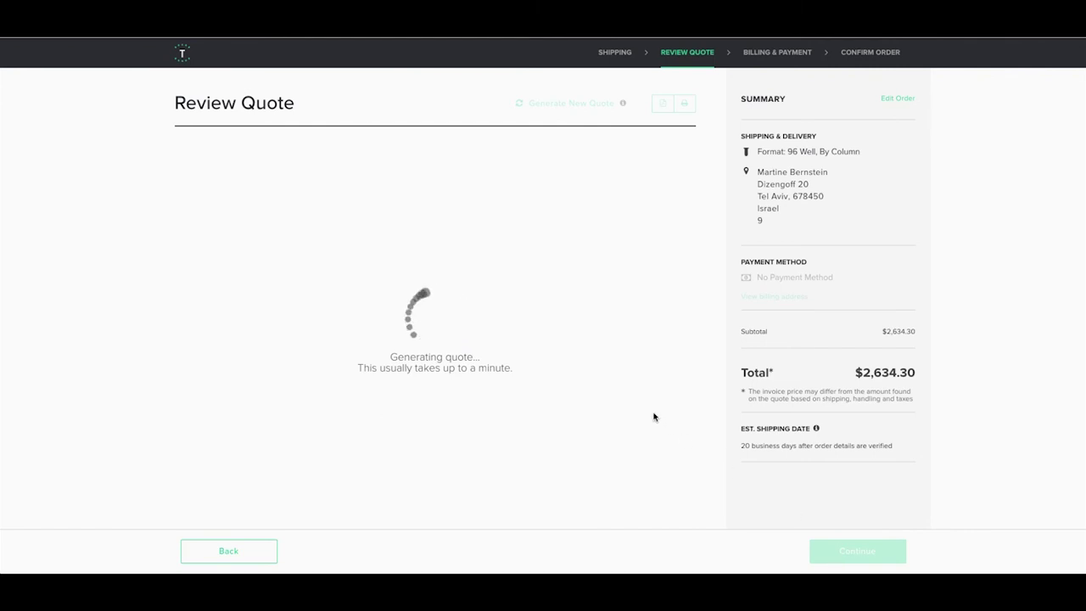
click(183, 59)
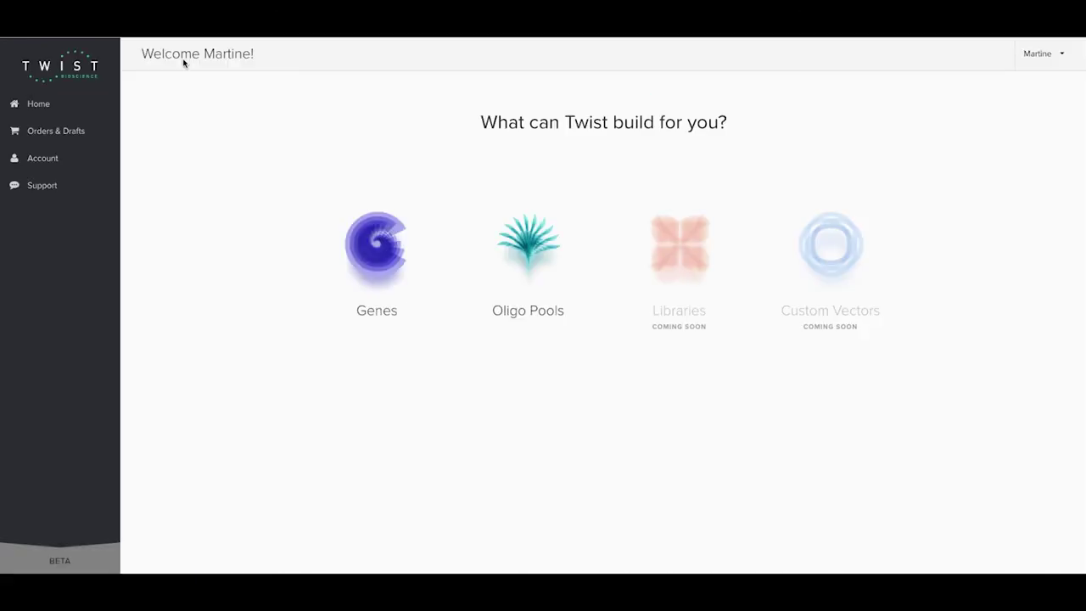
- Reopen the My Genes Project draft from Drafts and review its $2,728.56 quote
click(75, 136)
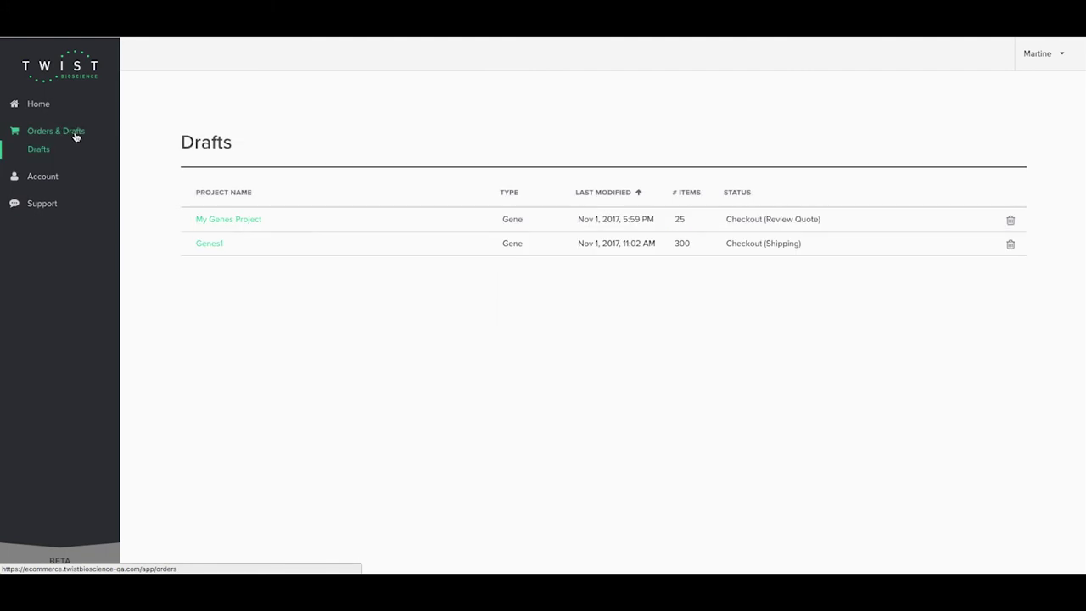
click(213, 220)
scroll(344, 288, down, 5)
scroll(344, 290, down, 1)
scroll(344, 290, up, 3)
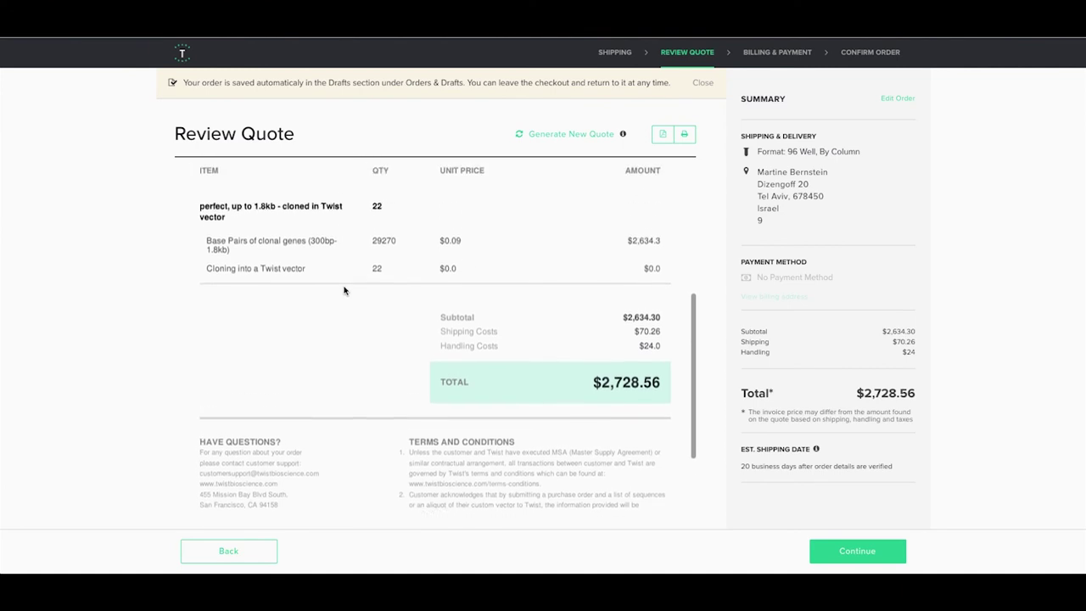
scroll(344, 291, up, 1)
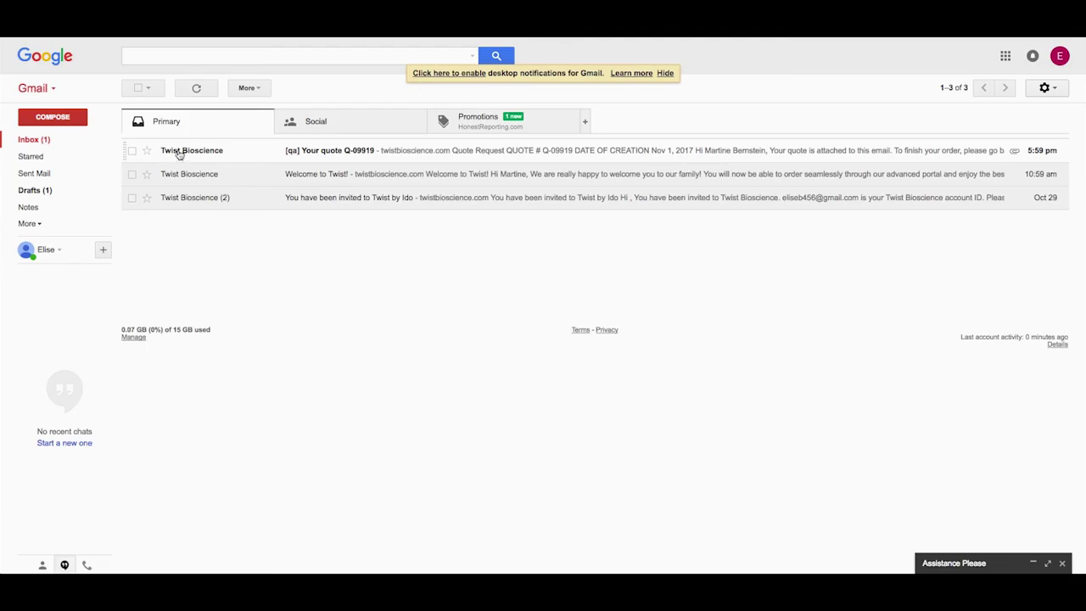
click(179, 154)
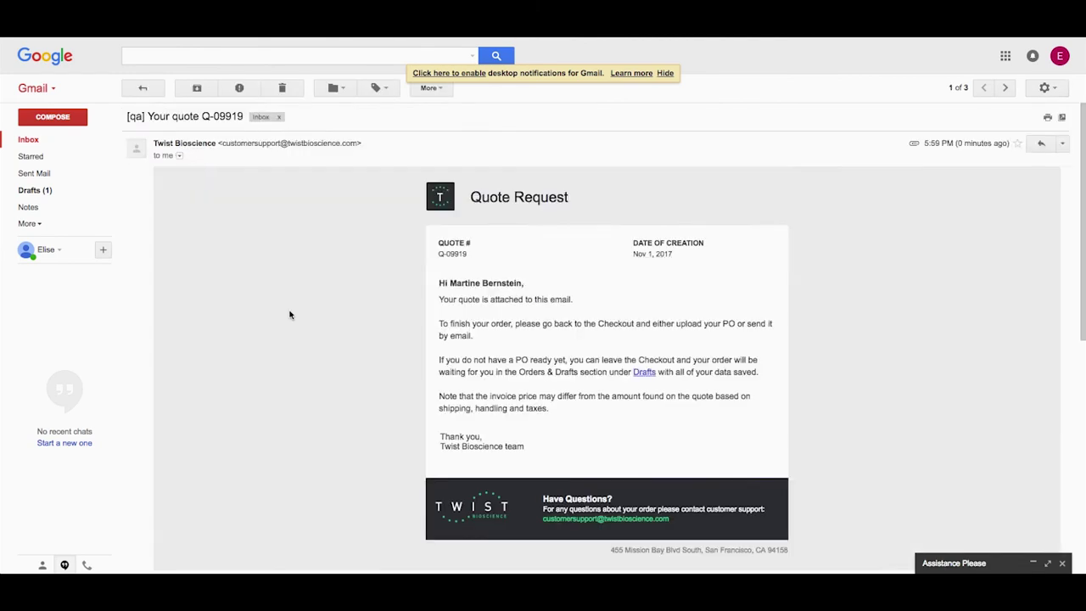
scroll(291, 315, down, 4)
mouse_move(226, 477)
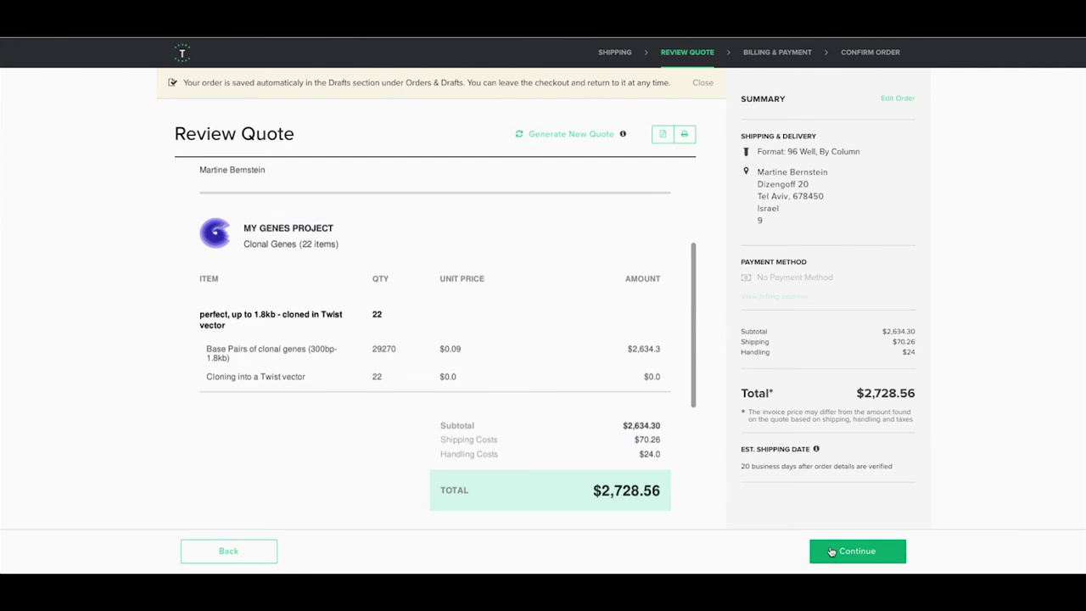
- Add and save an email-delivered purchase order for $2,728.56, entering its PO number
click(832, 552)
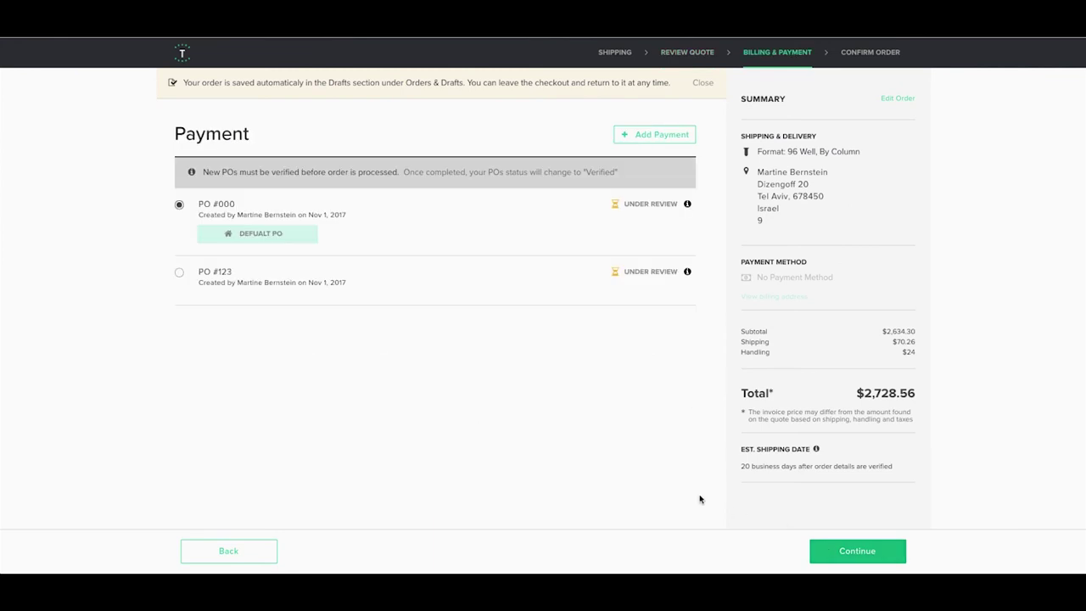
click(652, 139)
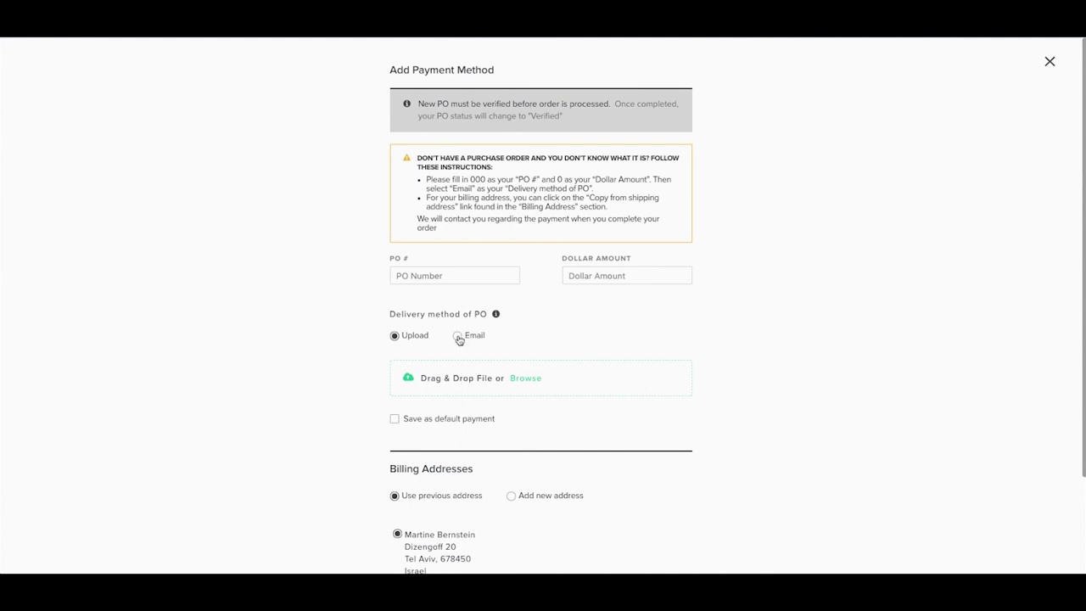
click(457, 336)
text(123)
click(597, 278)
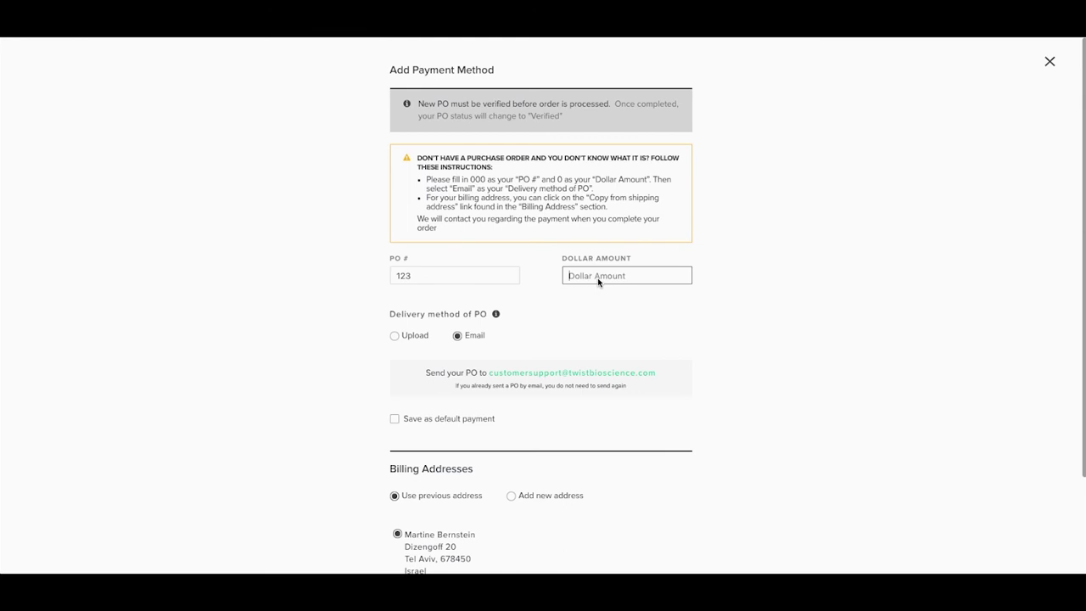
text(2728.56)
scroll(627, 478, down, 3)
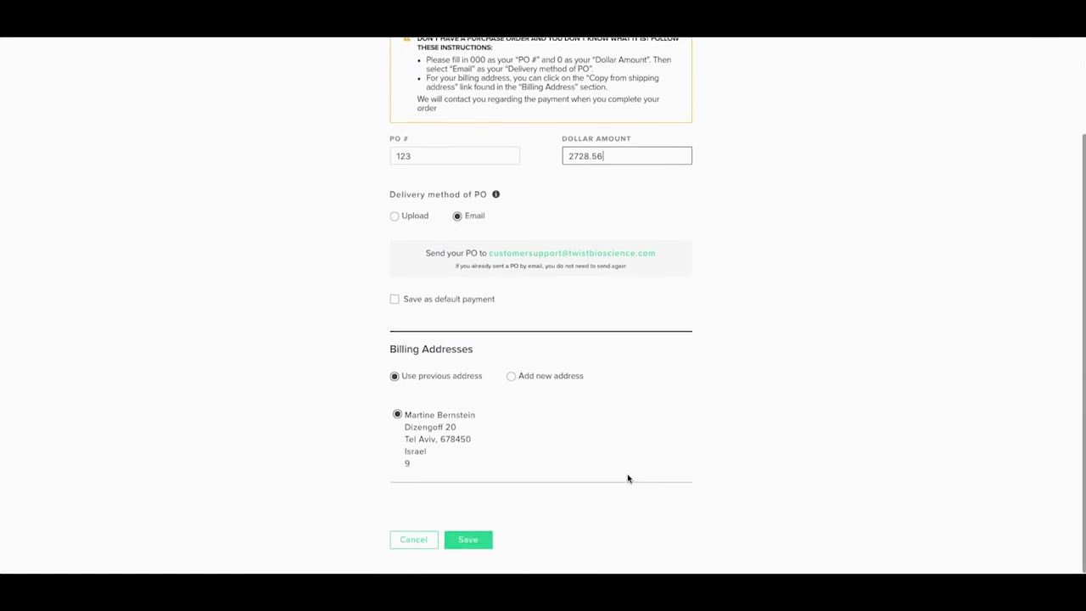
click(467, 541)
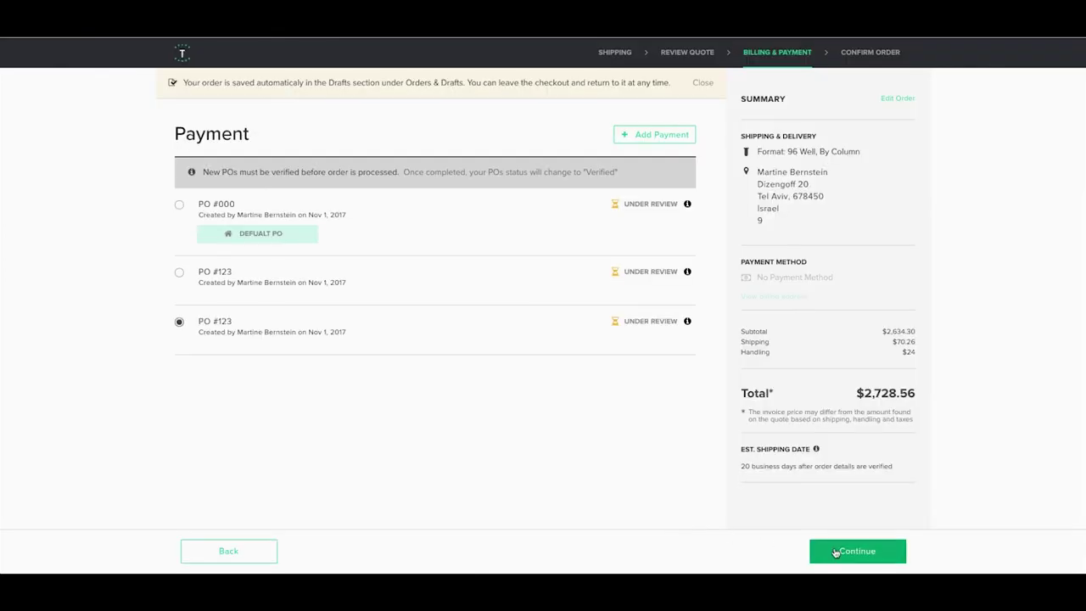
- Confirm and place the gene order, then switch to the Gmail tab
click(835, 551)
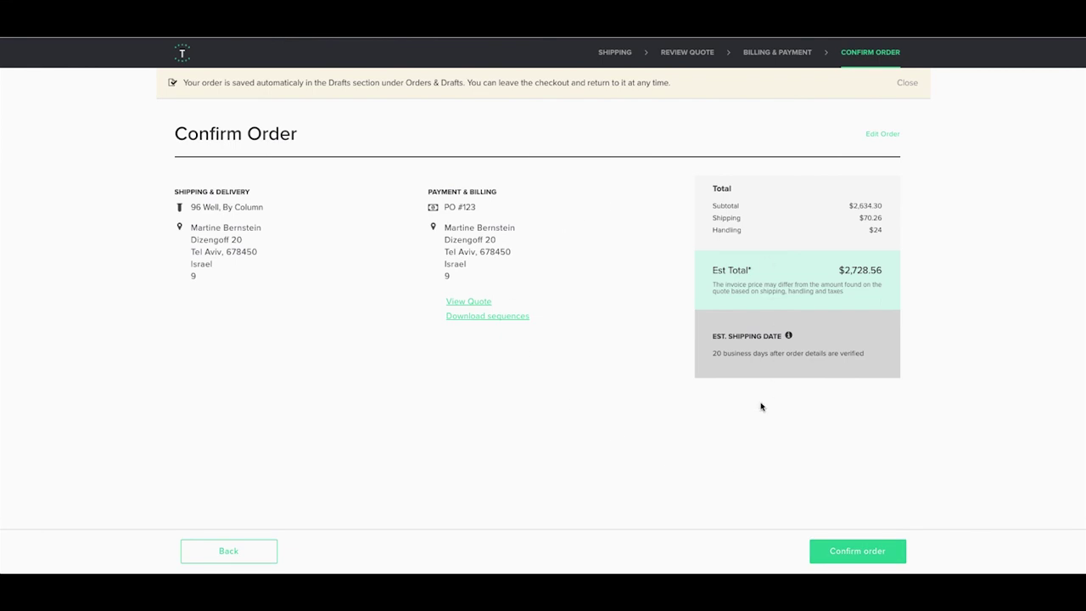
click(832, 553)
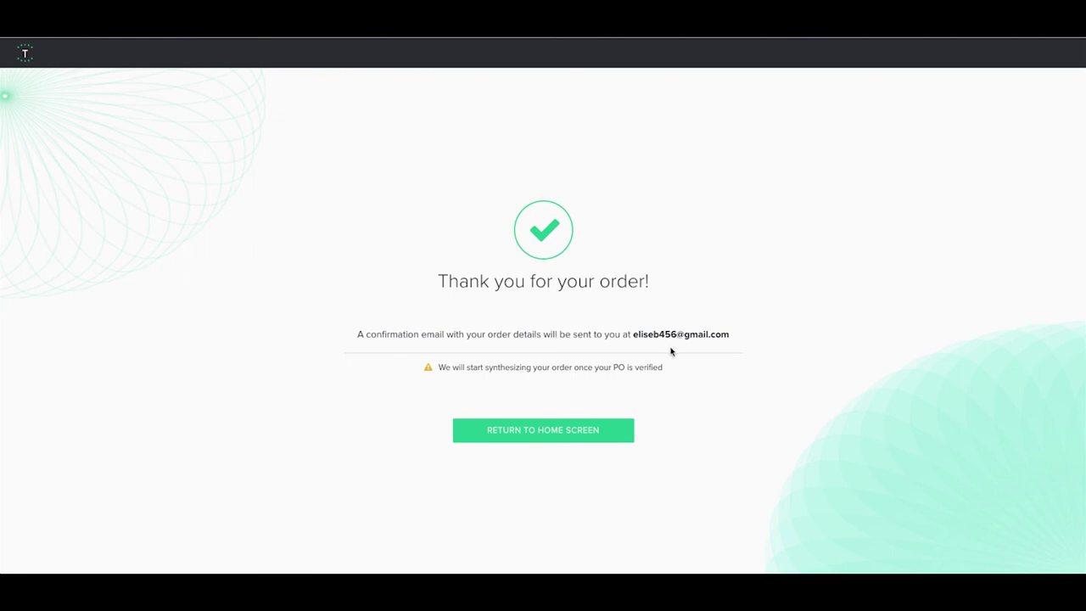
key(ctrl+Tab)
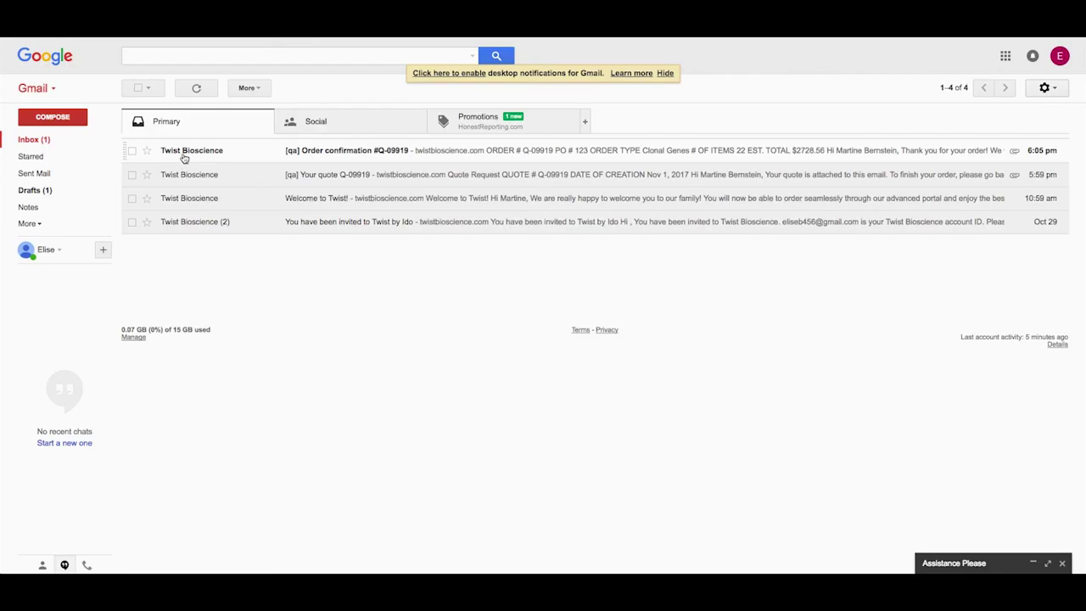
- Open the order confirmation email, preview its zip attachment, then preview Twist-Quote.pdf
click(183, 158)
scroll(365, 314, down, 3)
scroll(366, 333, down, 1)
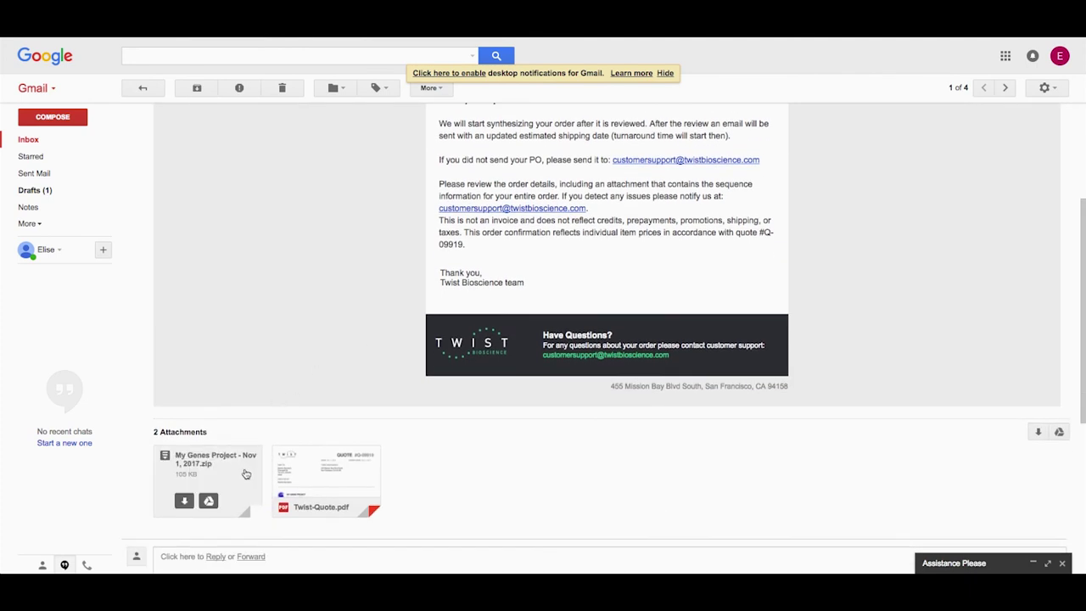
click(245, 473)
click(109, 184)
mouse_move(332, 487)
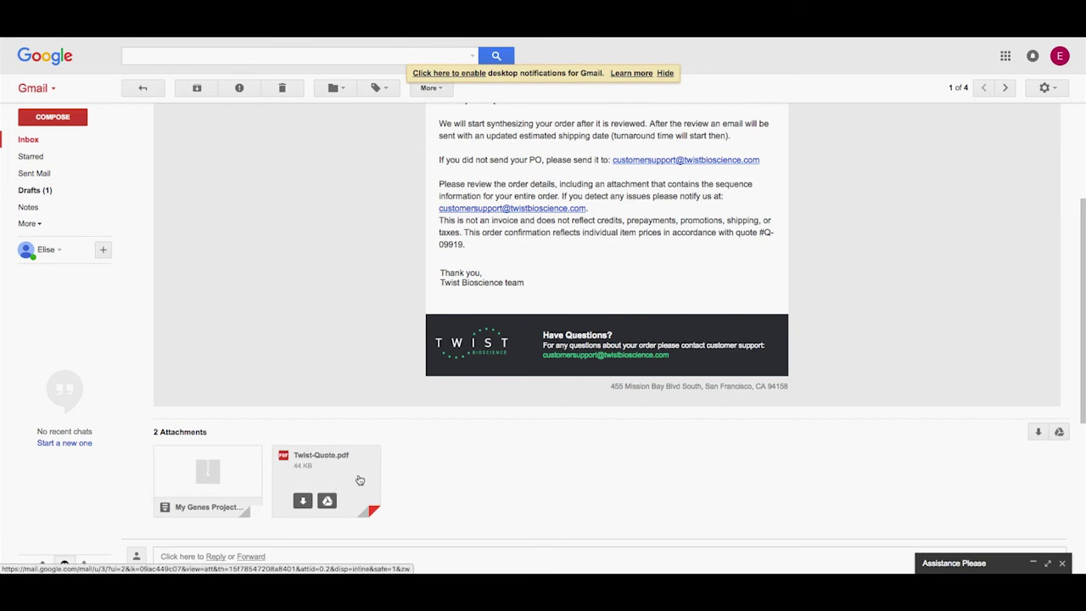
click(360, 480)
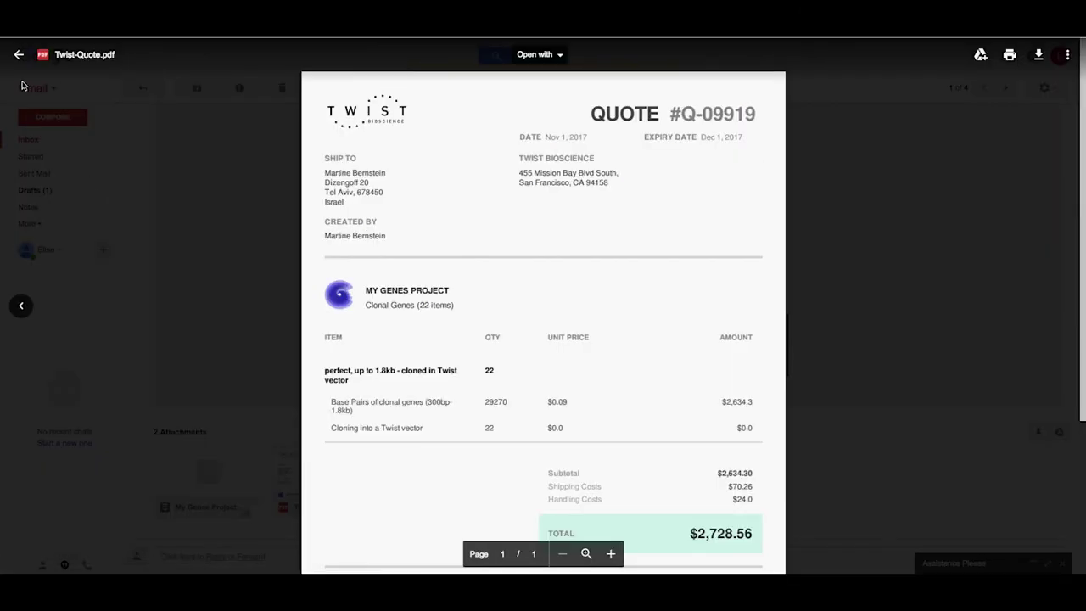
- Close the quote preview and expand the 'Assistance Please' message to customer support
click(236, 301)
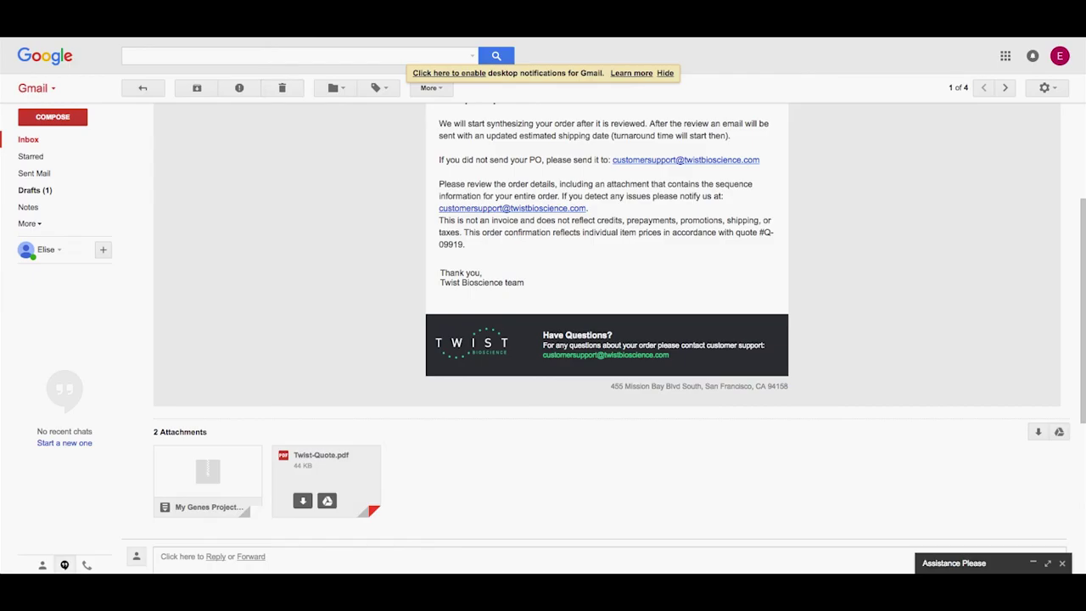
click(931, 565)
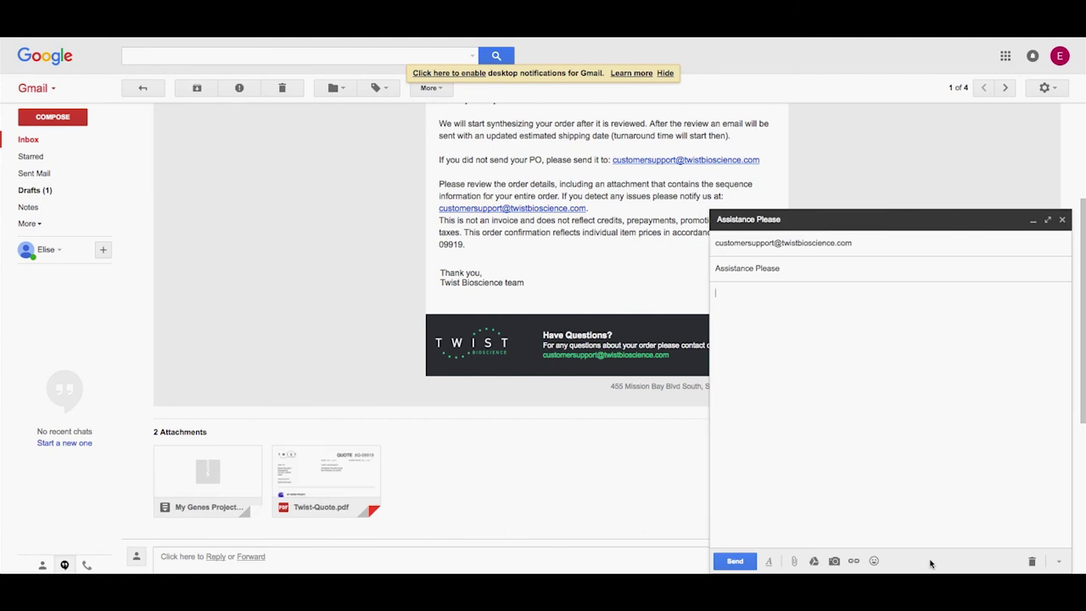